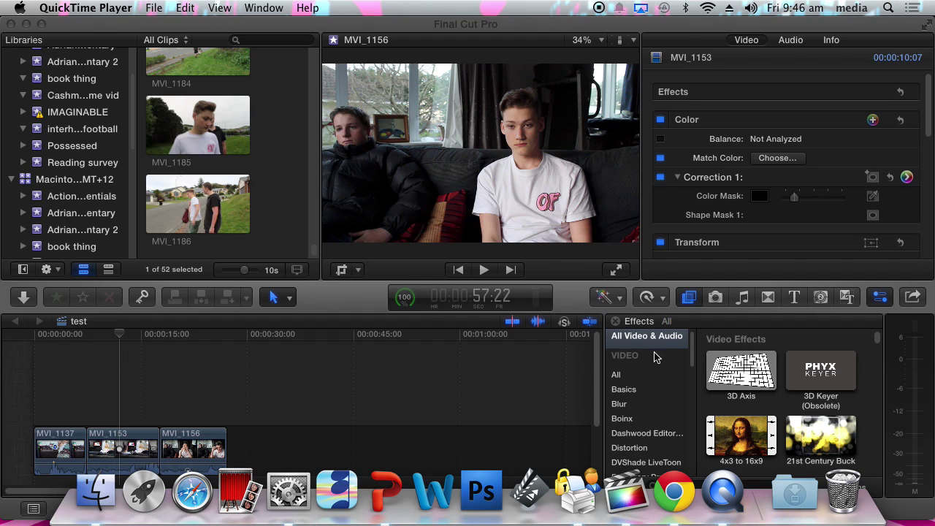
Step: Browse the full list of video effects and preview looks such as Aged Paper and Indie Red on clip MVI_1153
left_click(931, 519)
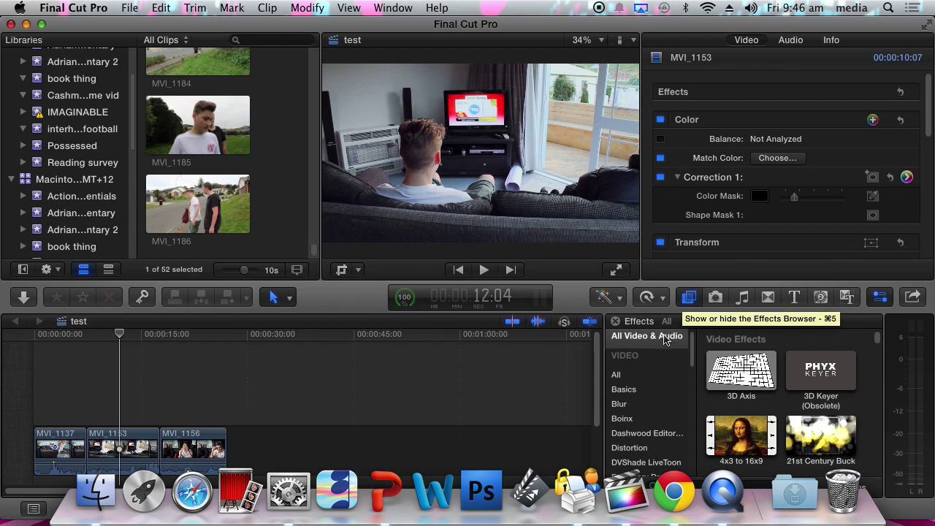
scroll(665, 367, "down", 1)
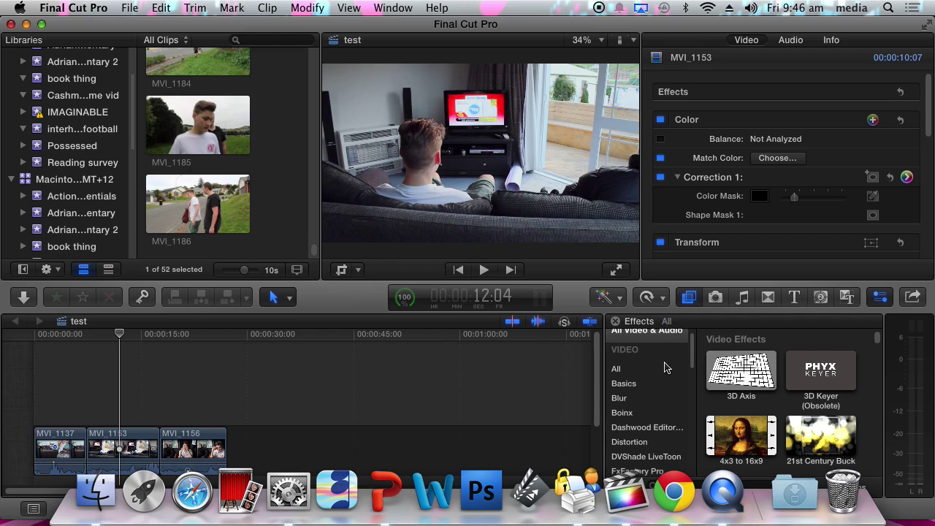
left_click(618, 371)
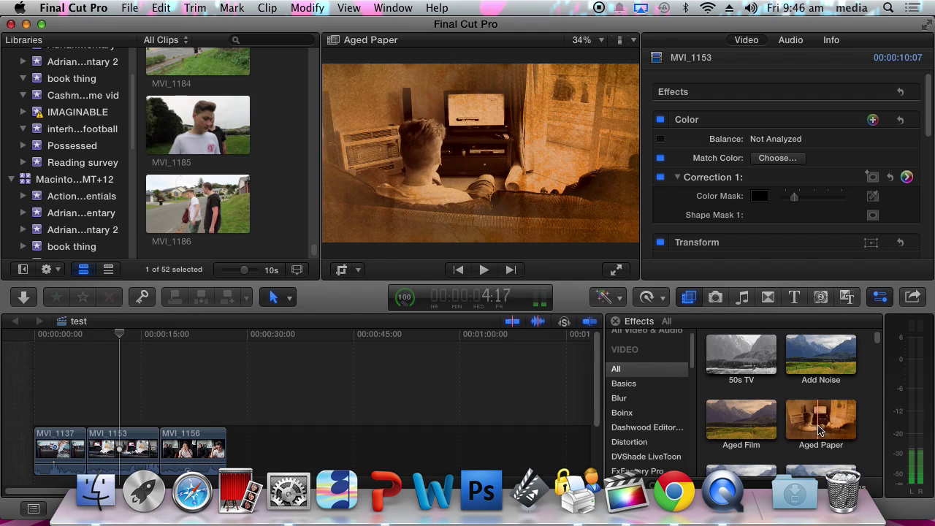
scroll(777, 380, "down", 2)
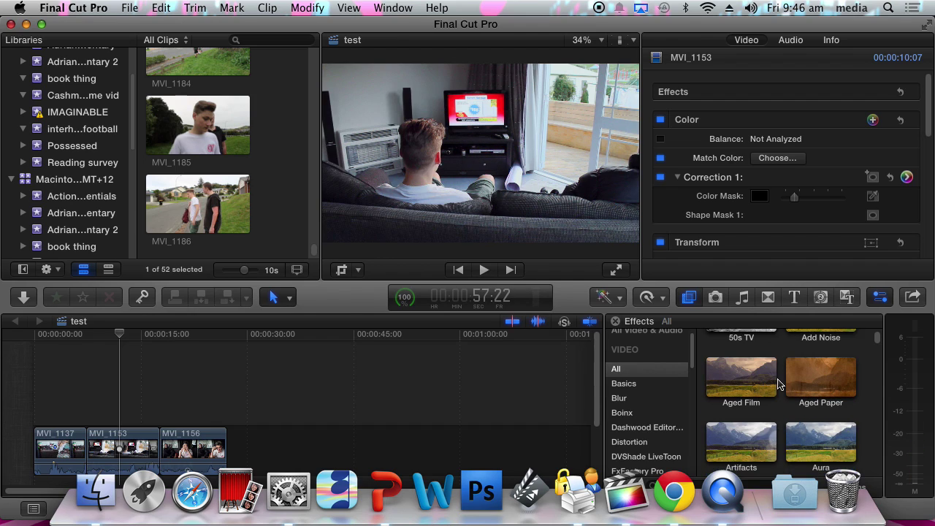
scroll(777, 382, "down", 15)
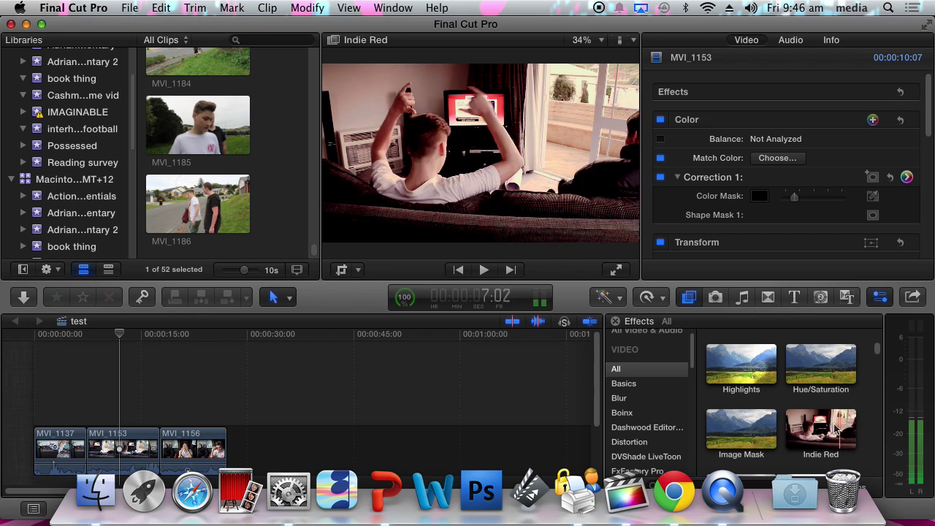
scroll(803, 428, "down", 2)
scroll(787, 427, "down", 10)
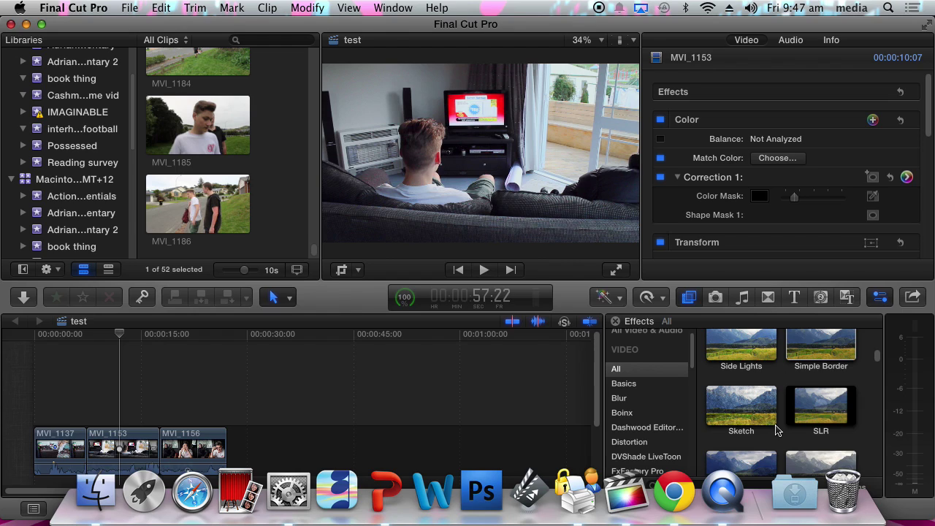
scroll(776, 431, "down", 15)
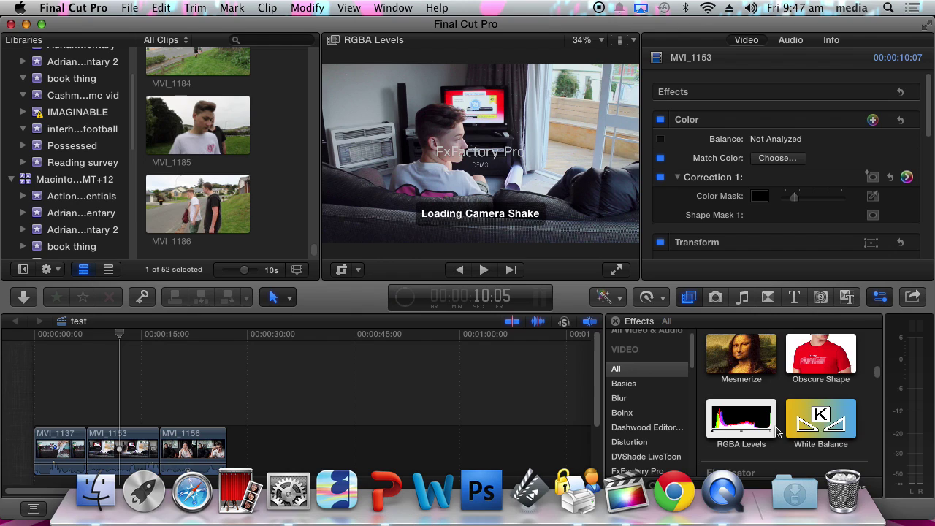
scroll(778, 431, "down", 10)
scroll(781, 431, "down", 10)
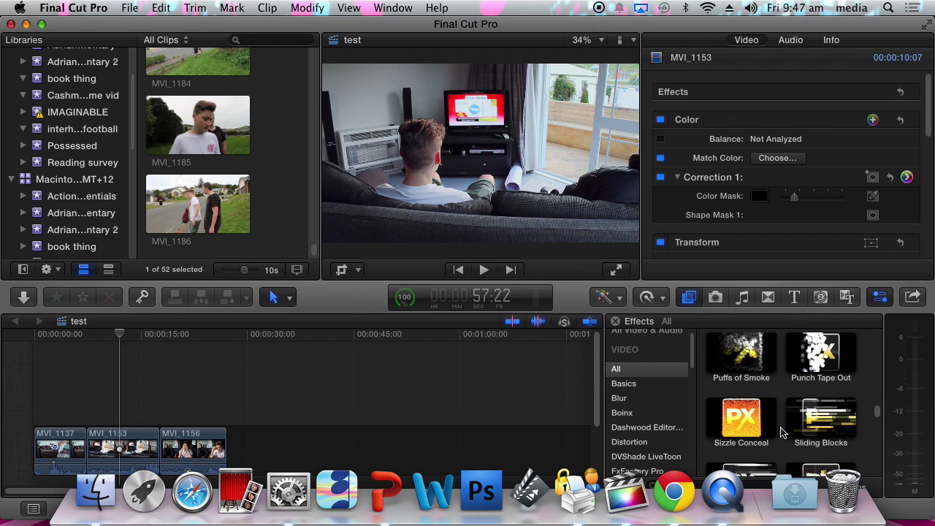
scroll(780, 432, "down", 10)
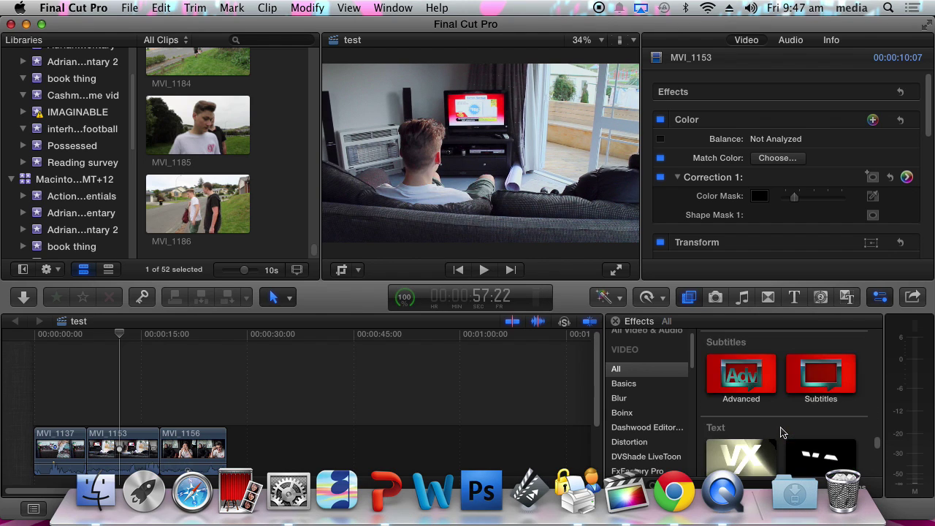
scroll(780, 432, "down", 2)
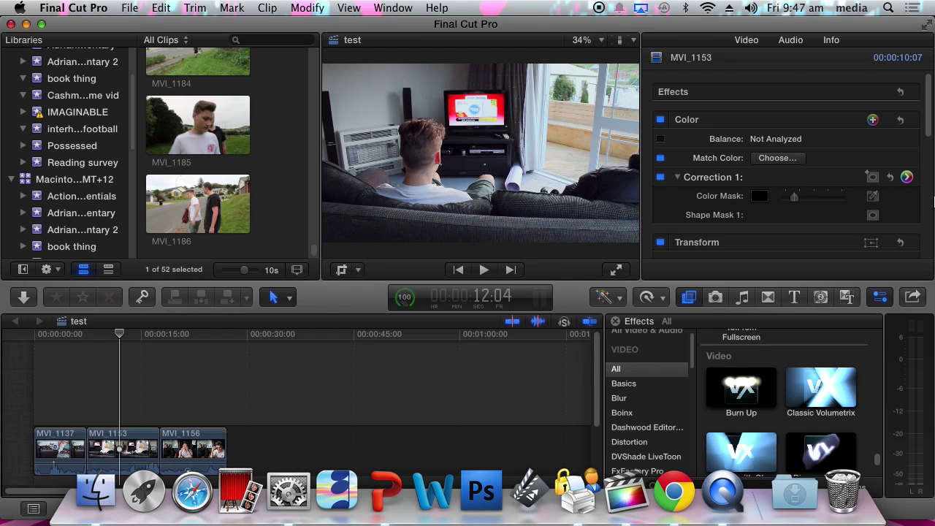
Step: Adjust the global, shadow, midtone and highlight colour controls of MVI_1153's Correction 1 along the neutral line
left_click(906, 180)
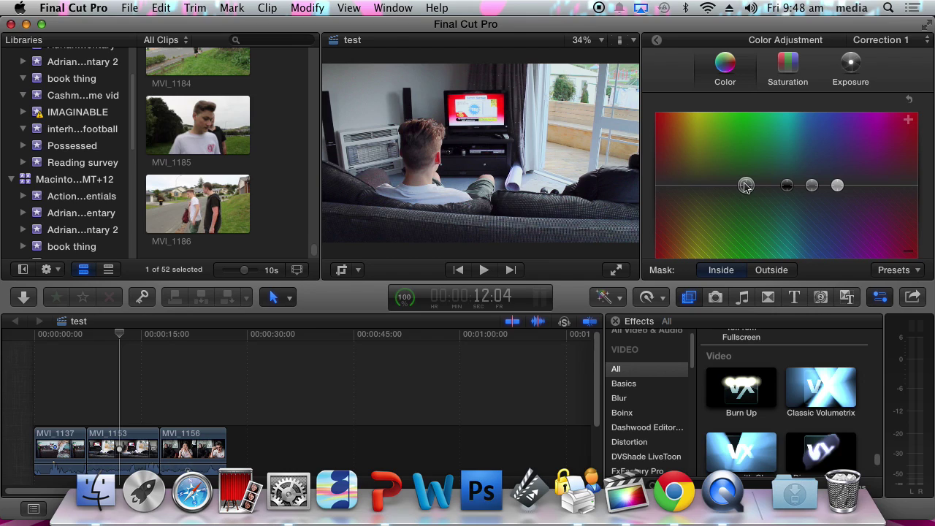
left_click_drag(745, 186, 675, 158)
left_click_drag(682, 178, 728, 185)
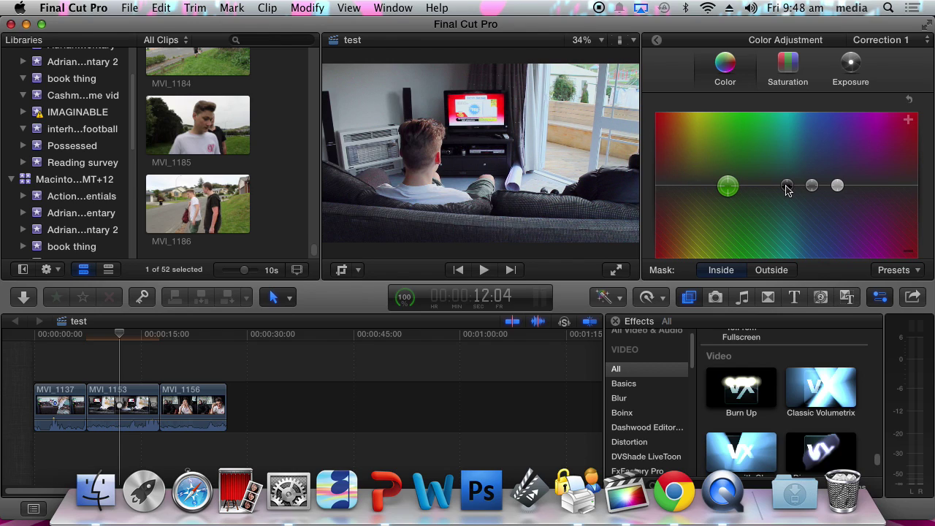
left_click_drag(787, 187, 848, 185)
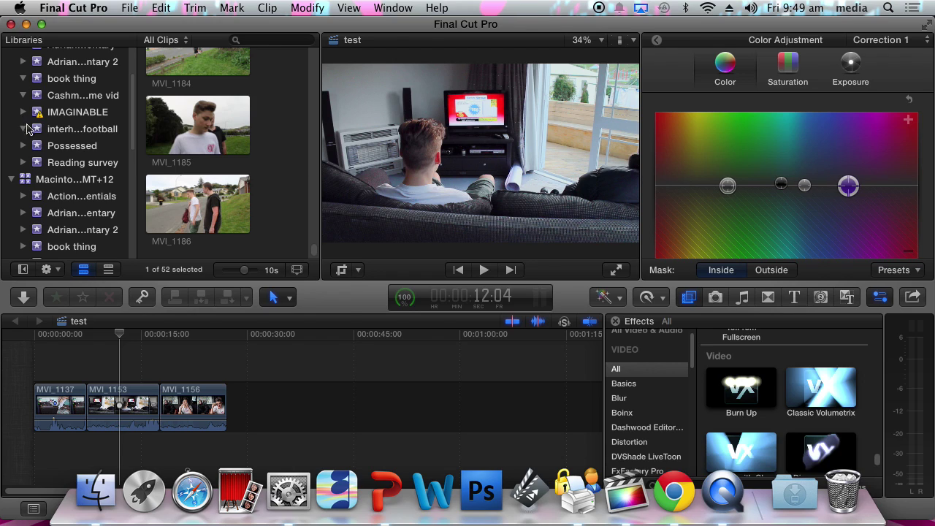
Step: Append clip MVI_1186 after MVI_1156 in the test timeline and move the playhead to 34:05 within it
left_click(166, 198)
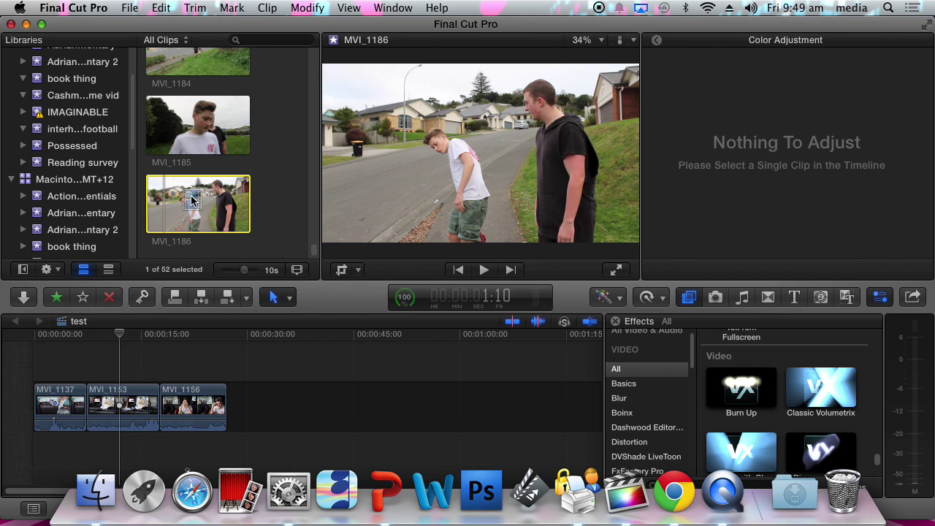
left_click_drag(182, 201, 294, 396)
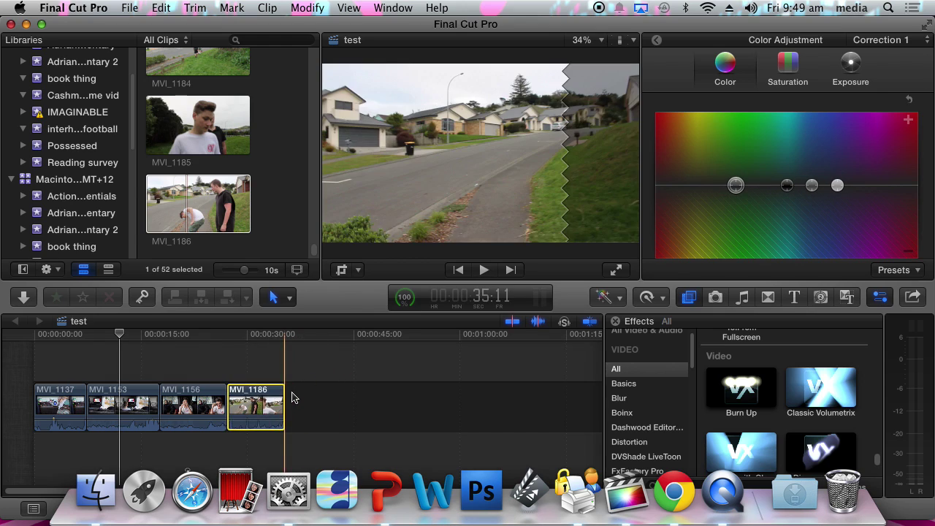
left_click(244, 340)
left_click_drag(244, 340, 276, 337)
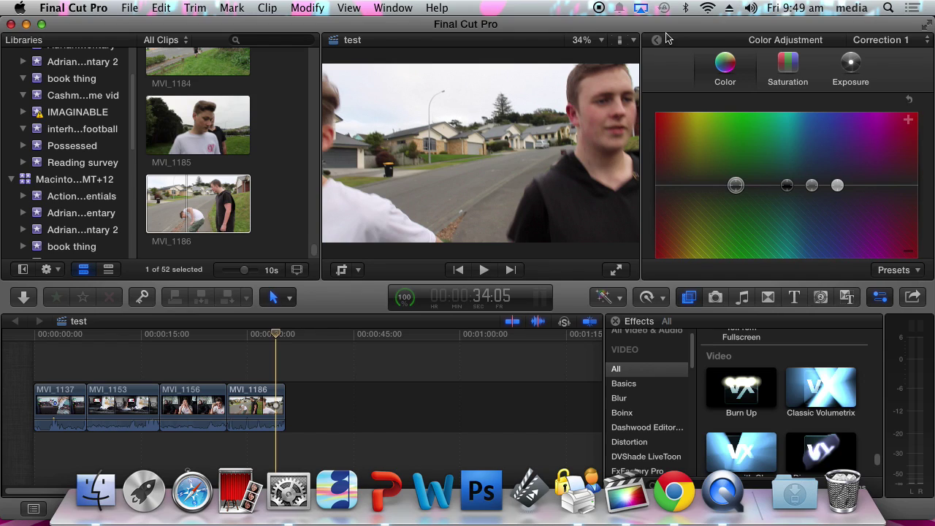
Step: Try lowering the overall saturation of MVI_1186's Correction 1, then return it to neutral
left_click(791, 68)
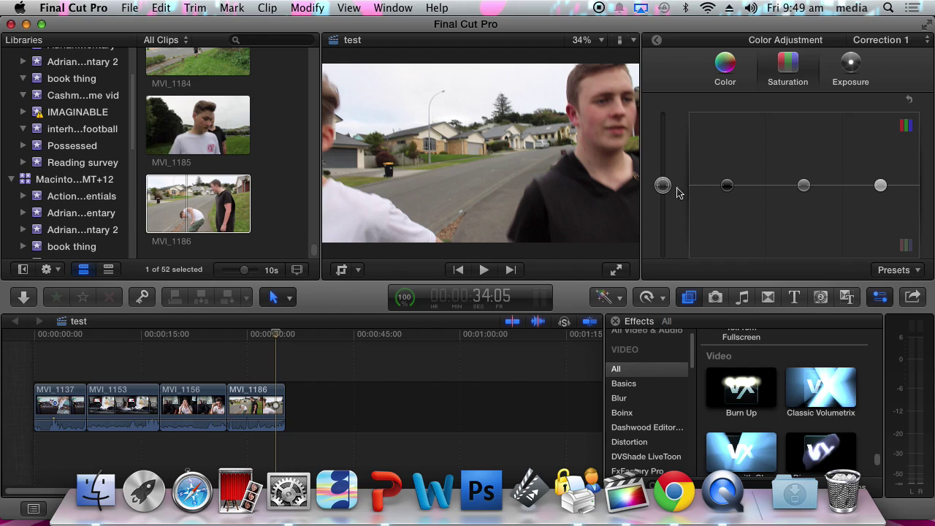
mouse_move(666, 191)
left_mouse_down()
mouse_move(667, 95)
mouse_move(672, 288)
mouse_move(667, 204)
left_mouse_up()
left_click_drag(665, 204, 666, 188)
Step: Raise MVI_1186's overall exposure slightly, lower its shadows and highlights a little, and leave the colour adjustments
left_click(850, 64)
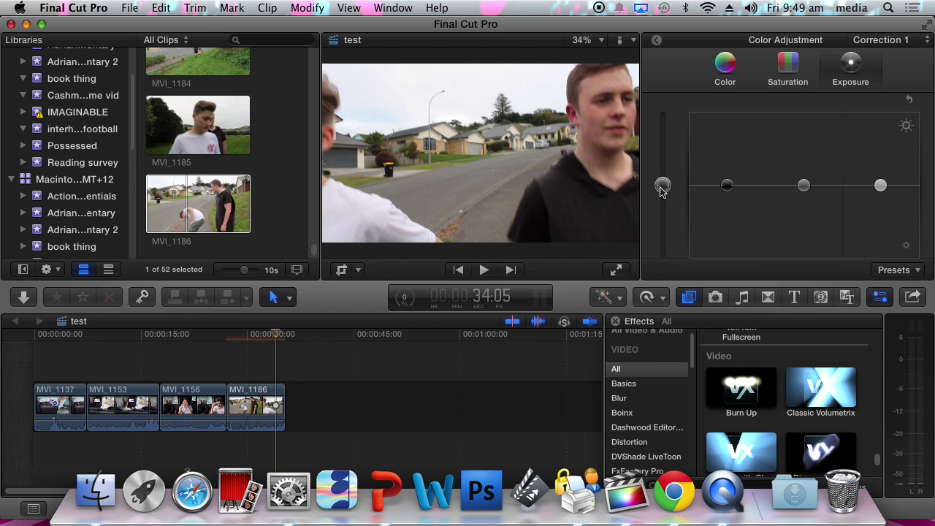
mouse_move(661, 188)
left_mouse_down()
mouse_move(660, 139)
mouse_move(655, 211)
mouse_move(654, 188)
left_mouse_up()
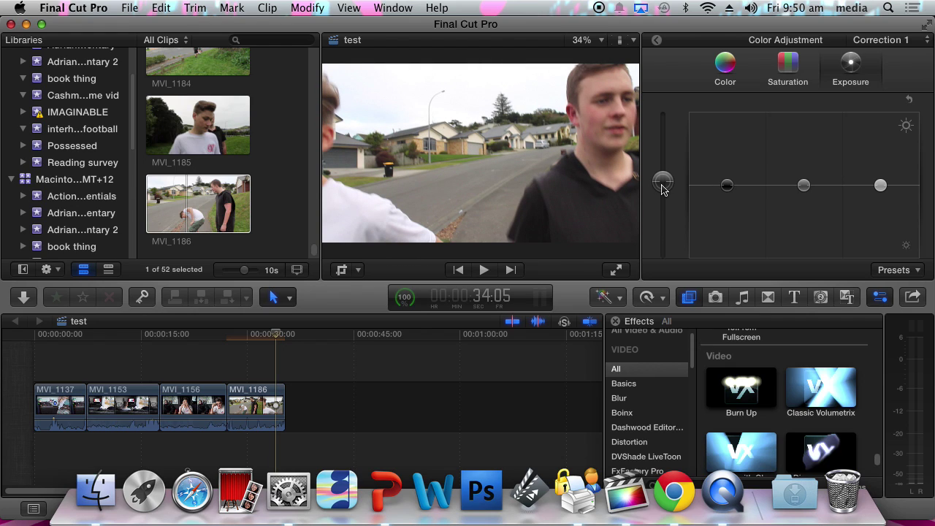
mouse_move(728, 189)
left_mouse_down()
mouse_move(727, 219)
mouse_move(728, 173)
mouse_move(727, 204)
mouse_move(728, 187)
mouse_move(735, 193)
left_mouse_up()
mouse_move(804, 184)
left_mouse_down()
mouse_move(804, 216)
mouse_move(804, 185)
left_mouse_up()
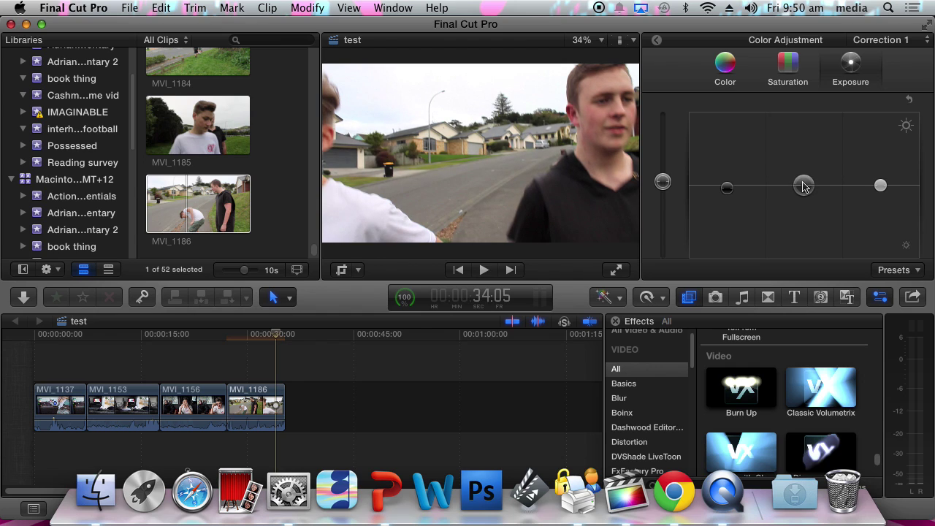
mouse_move(881, 184)
left_mouse_down()
mouse_move(881, 224)
mouse_move(883, 146)
mouse_move(881, 187)
left_mouse_up()
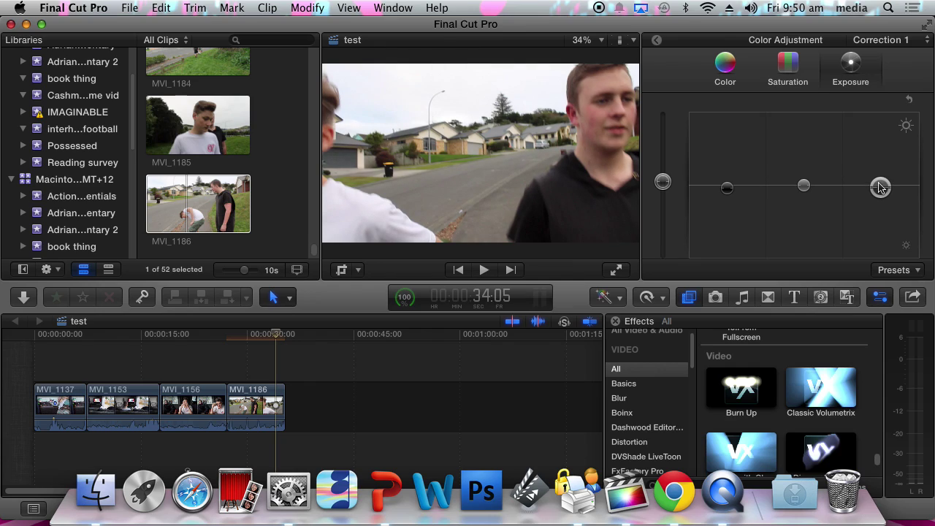
left_click(656, 42)
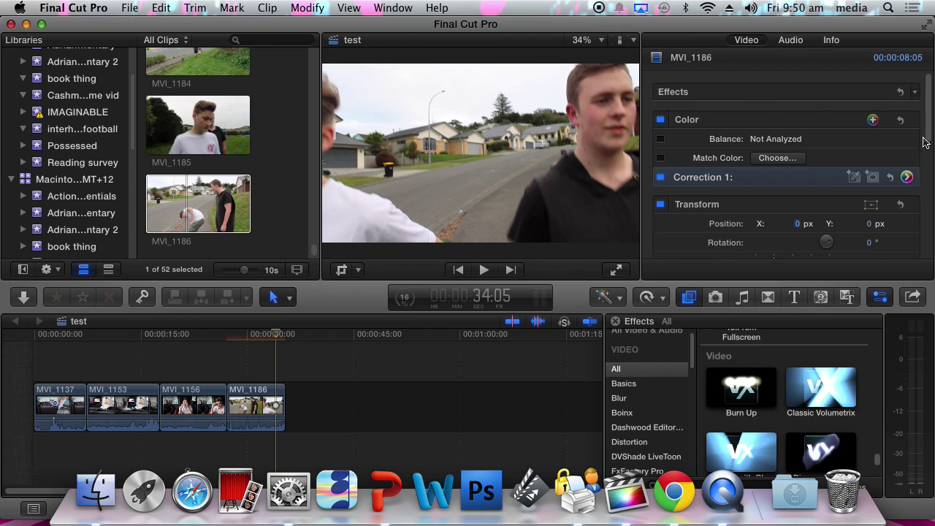
Step: Try the Alien Lab and Cool colour presets on MVI_1186's Correction 1
left_click(906, 177)
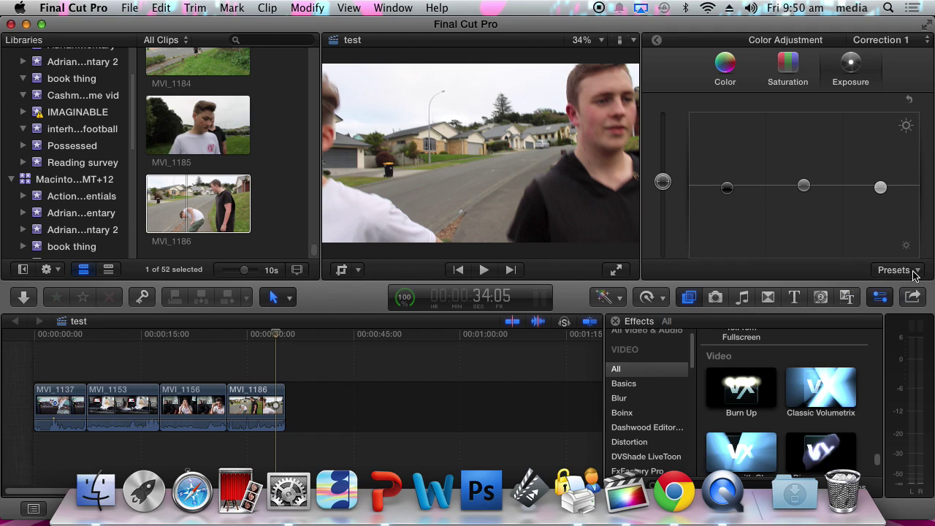
left_click(909, 270)
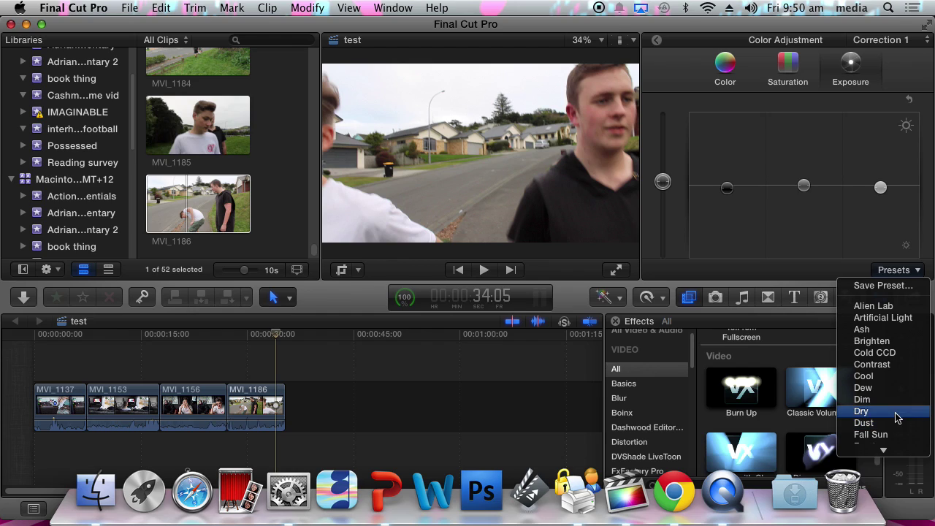
left_click(873, 306)
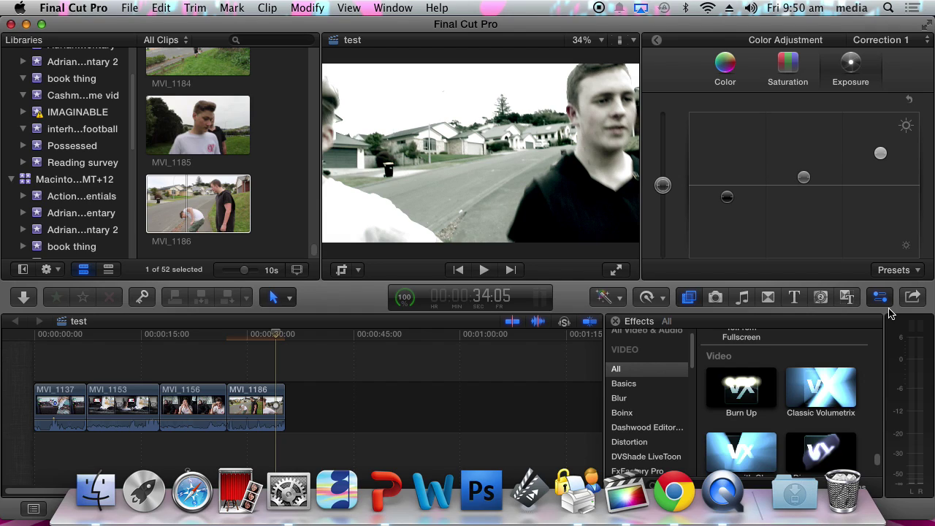
left_click(905, 269)
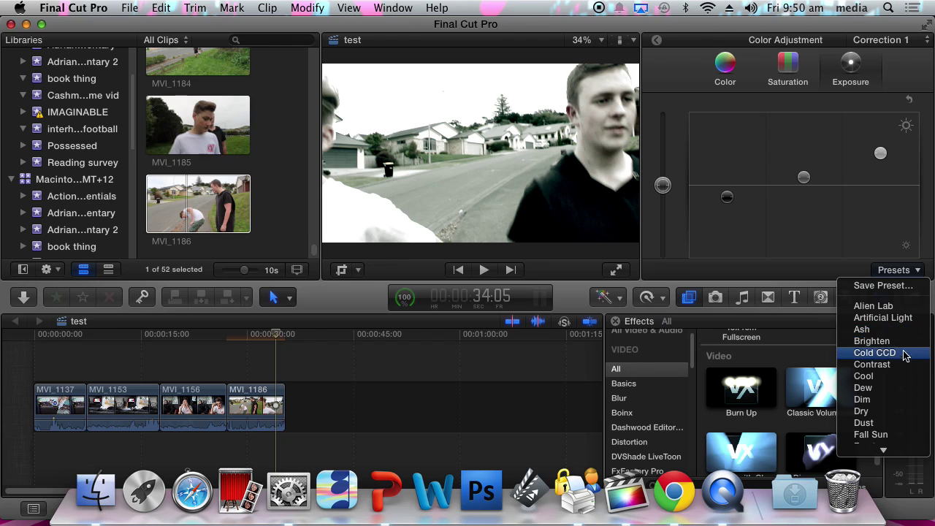
left_click(888, 377)
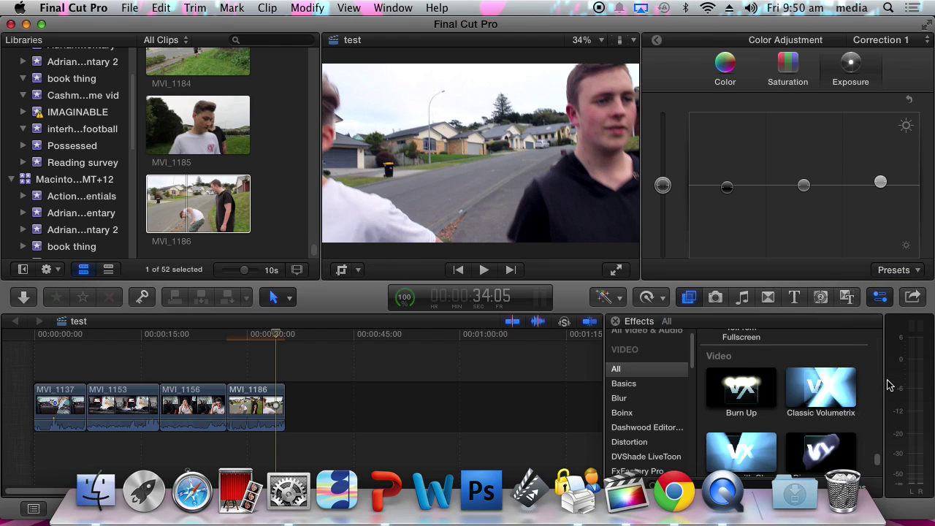
Step: Apply the Fall Sun colour preset to MVI_1186's Correction 1 and return to the clip's video settings
left_click(905, 270)
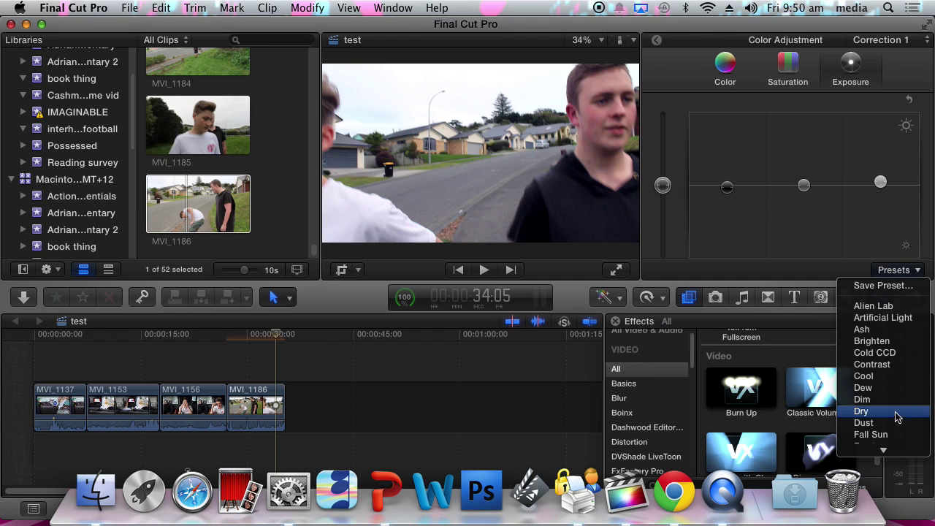
left_click(871, 435)
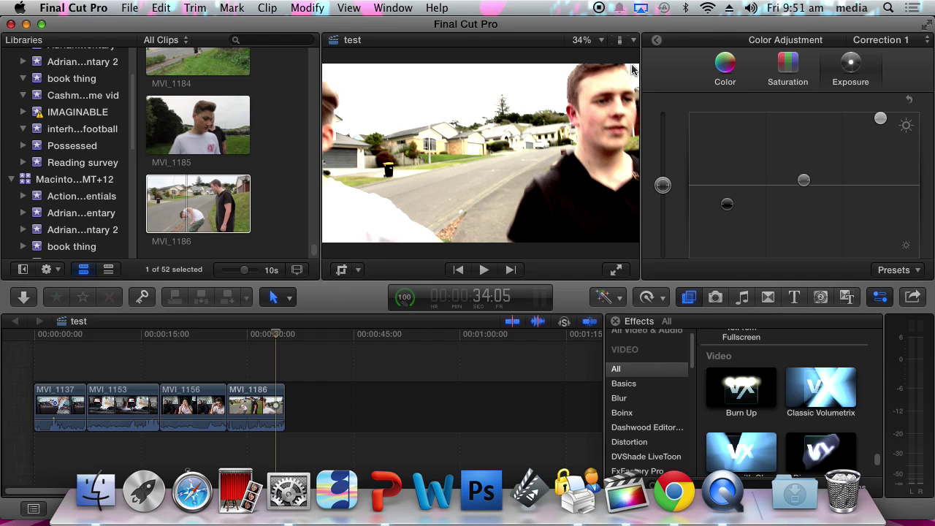
left_click(655, 41)
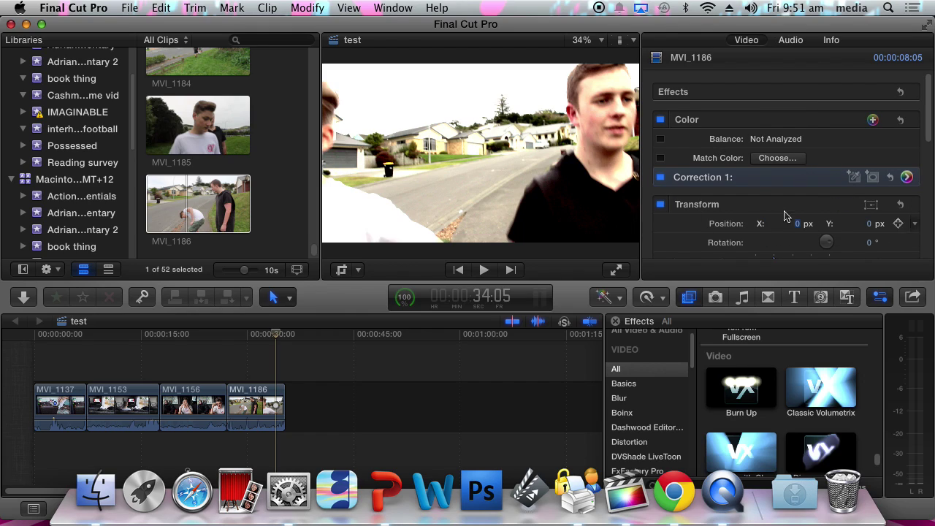
Step: Add a shape mask to MVI_1186's Correction 1, reshape it into a wide rounded rectangle, and move it up over the sky and houses
left_click(872, 178)
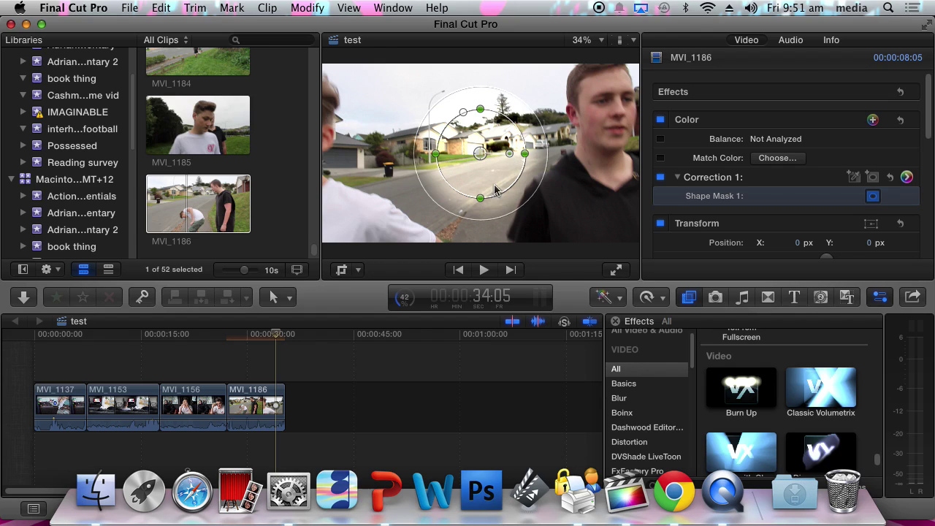
mouse_move(481, 199)
left_mouse_down()
mouse_move(482, 180)
mouse_move(480, 196)
left_mouse_up()
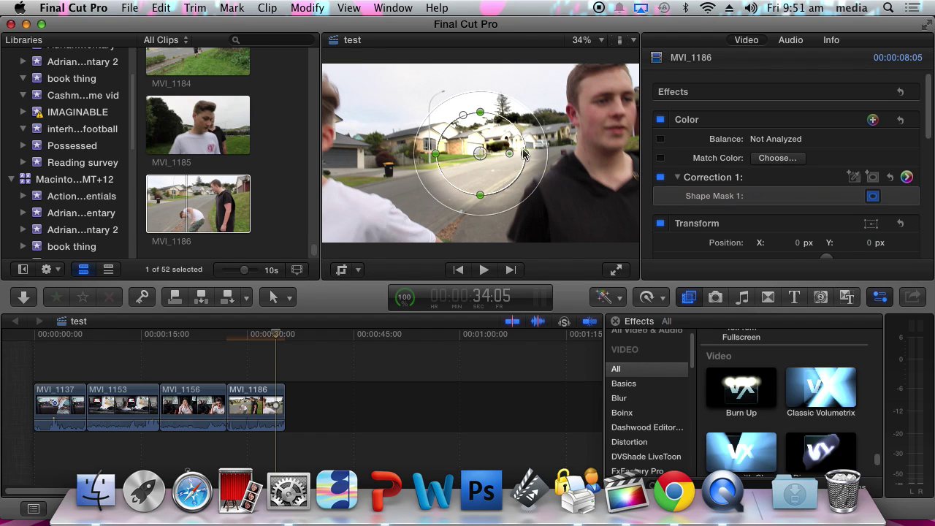
left_click_drag(463, 115, 419, 110)
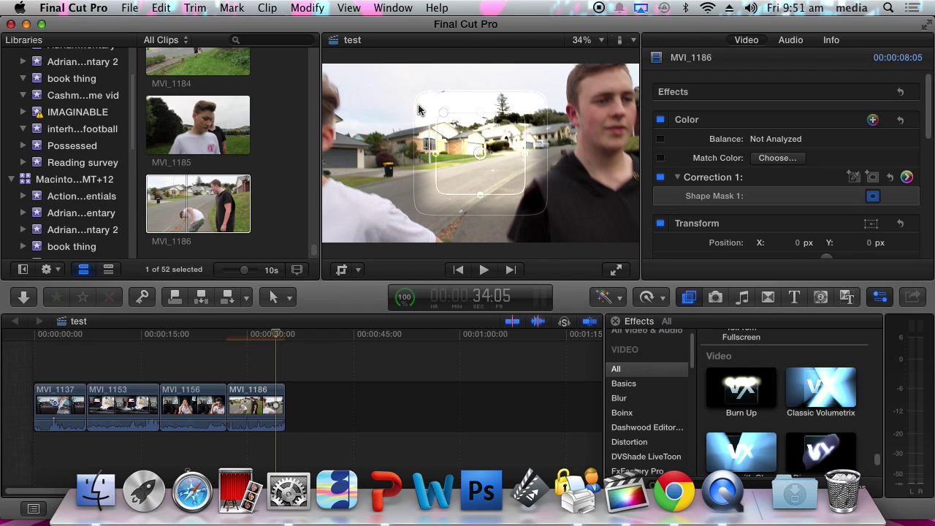
left_click_drag(437, 153, 376, 154)
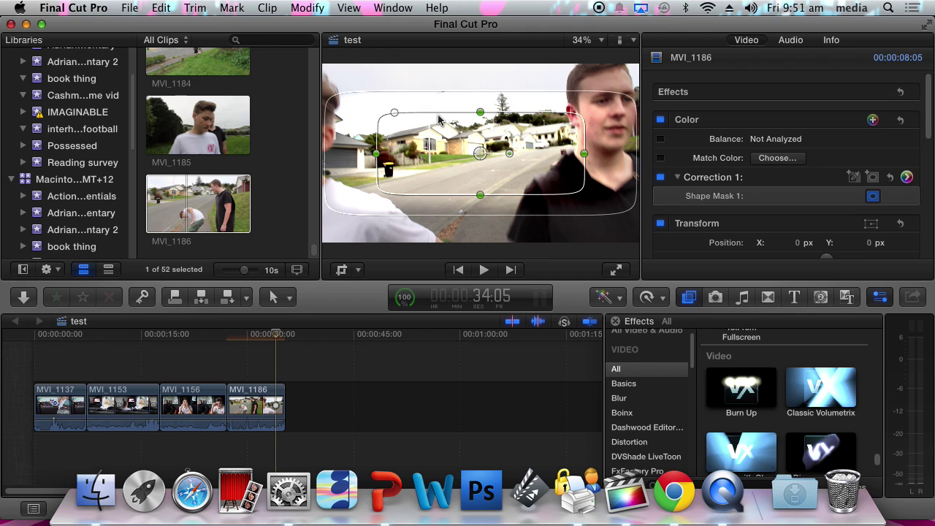
left_click_drag(480, 152, 455, 106)
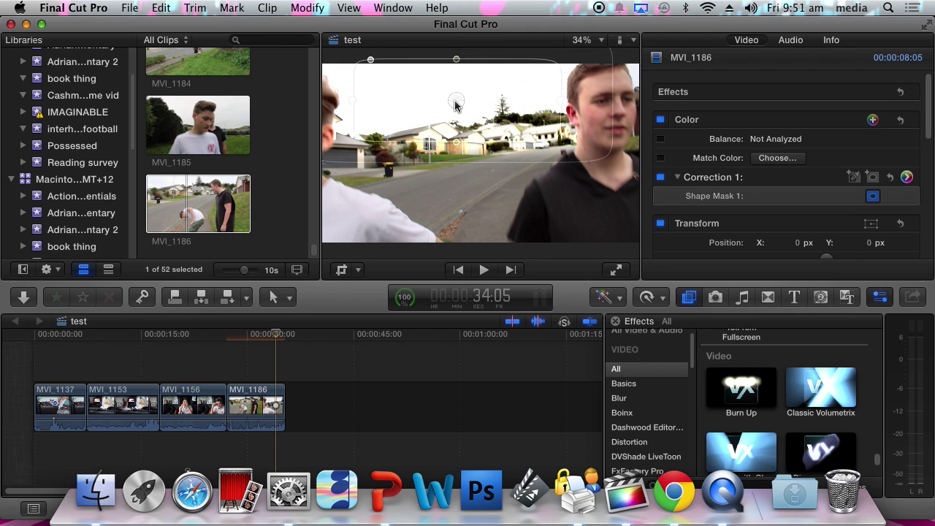
Step: Rotate MVI_1186's shape mask slightly counterclockwise, move it further up over the sky, and widen it
left_click_drag(487, 103, 487, 99)
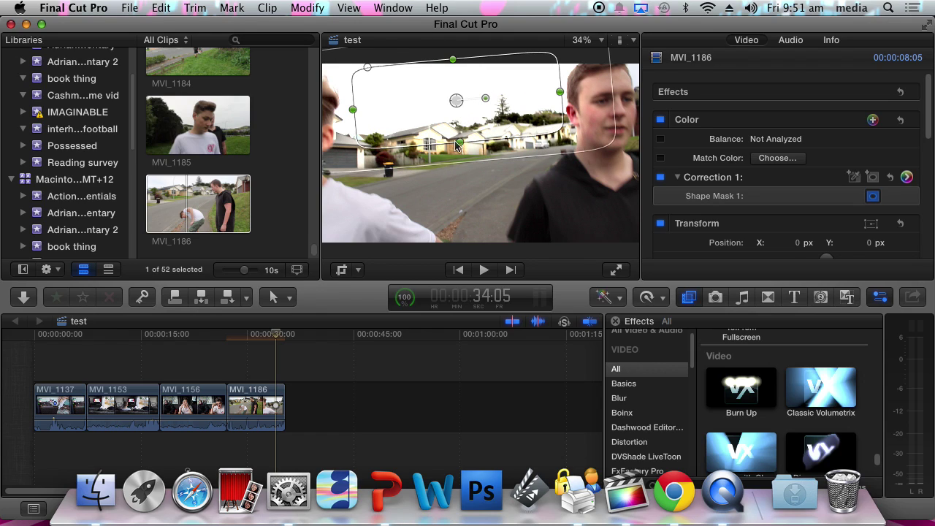
left_click_drag(458, 106, 461, 89)
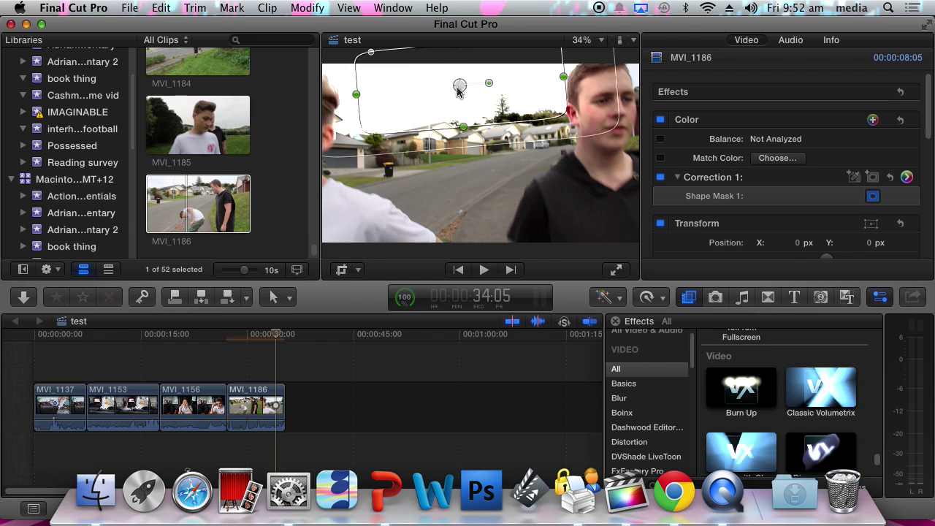
left_click_drag(357, 96, 340, 96)
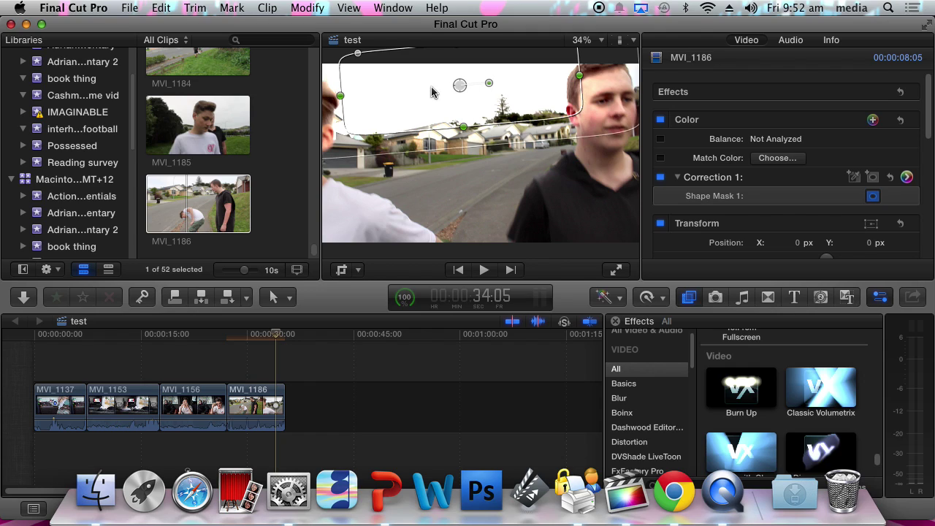
Step: Shift Correction 1's overall colour slightly towards red inside the shape mask, and narrow the mask
left_click(905, 177)
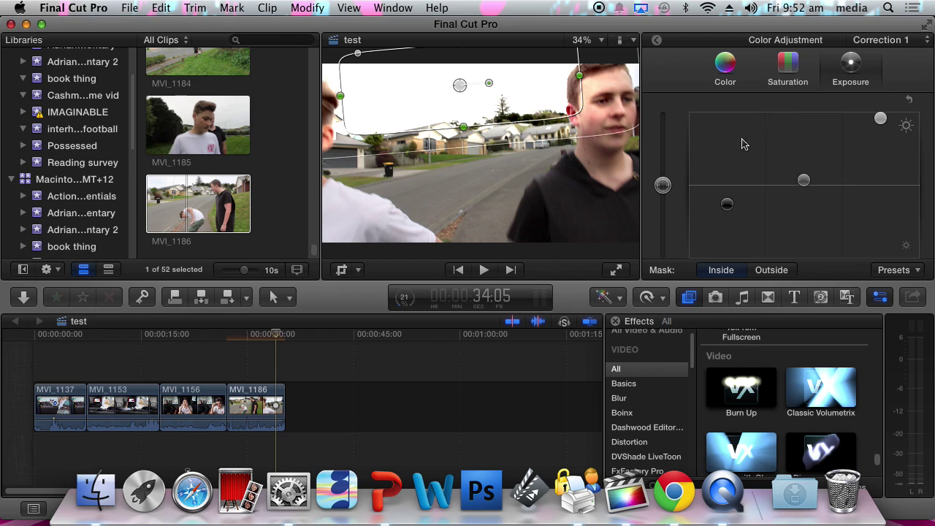
left_click(725, 64)
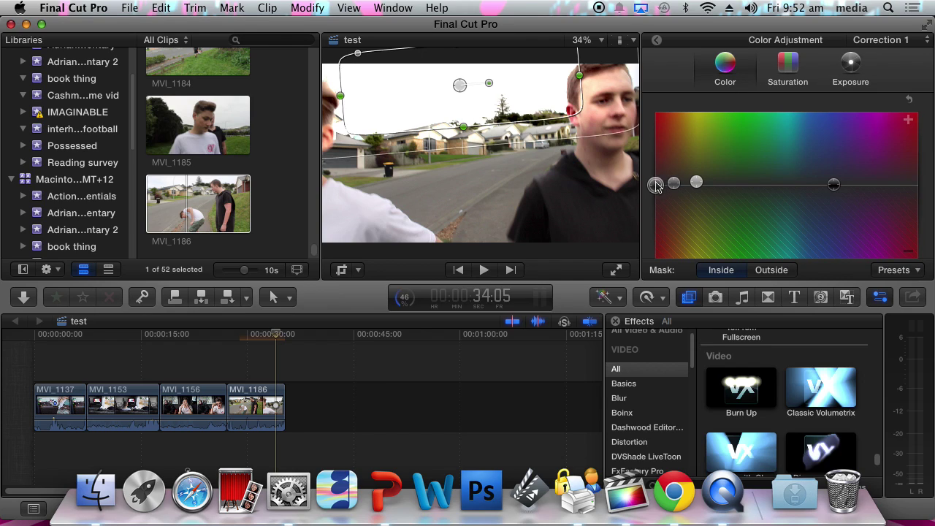
mouse_move(657, 185)
left_mouse_down()
mouse_move(669, 138)
mouse_move(678, 153)
mouse_move(671, 133)
mouse_move(669, 172)
mouse_move(664, 115)
mouse_move(670, 160)
mouse_move(661, 173)
left_mouse_up()
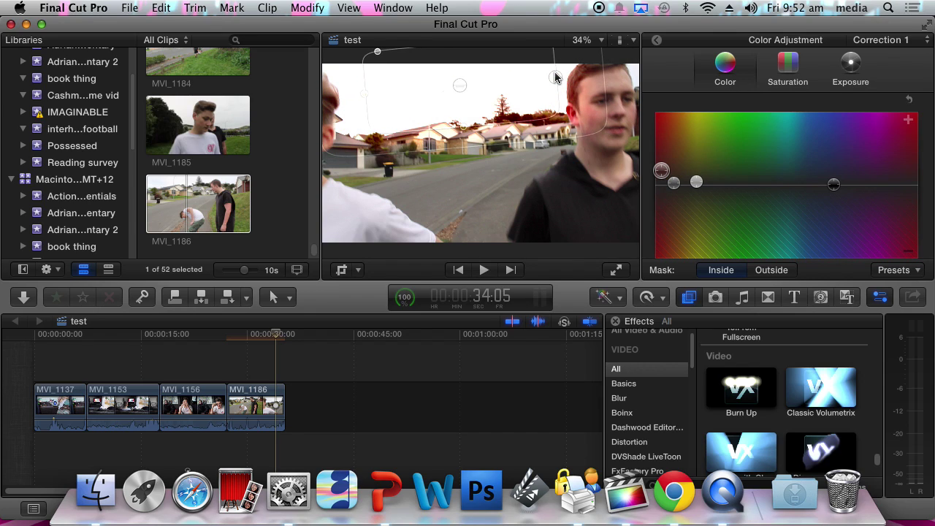
left_click(555, 77)
Step: Push the masked area's overall colour strongly towards orange-red and nudge its shadows' colour slightly towards blue
left_click_drag(661, 171, 662, 137)
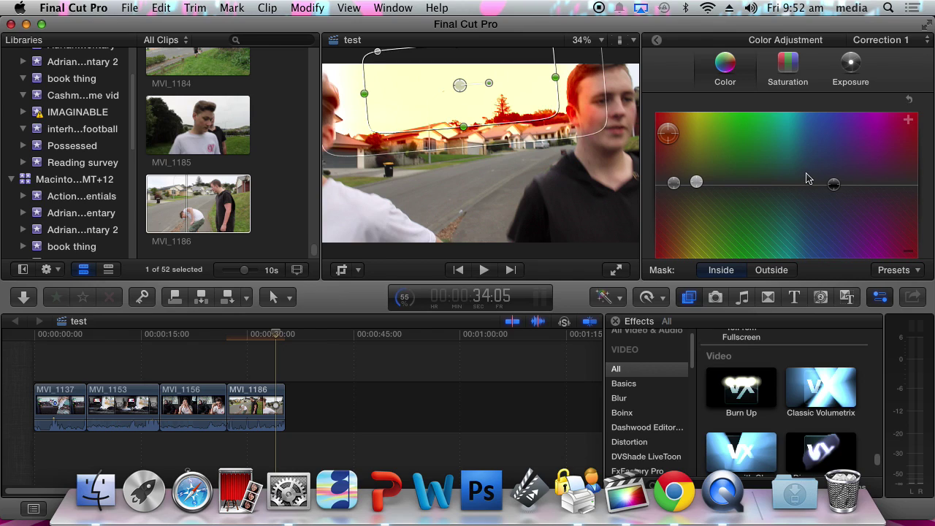
mouse_move(834, 184)
left_mouse_down()
mouse_move(852, 152)
mouse_move(875, 149)
mouse_move(777, 137)
mouse_move(850, 143)
mouse_move(856, 184)
mouse_move(840, 187)
left_mouse_up()
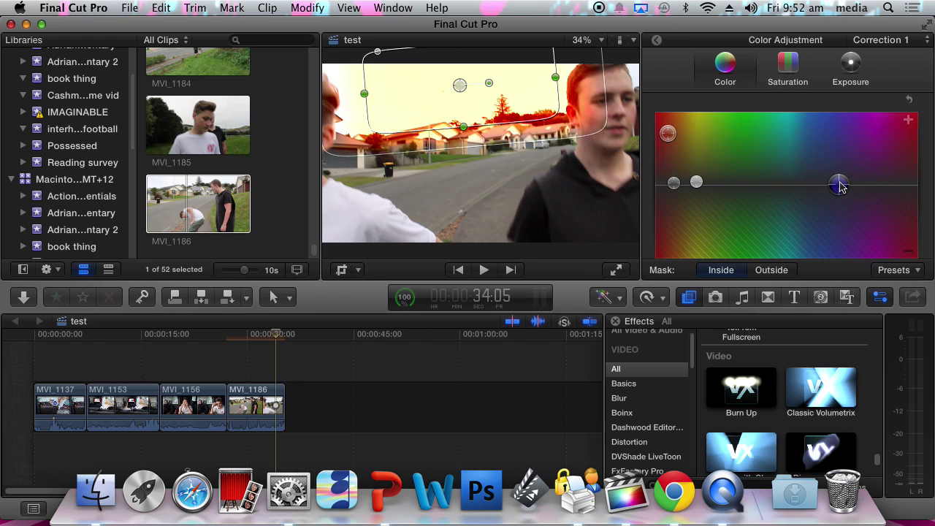